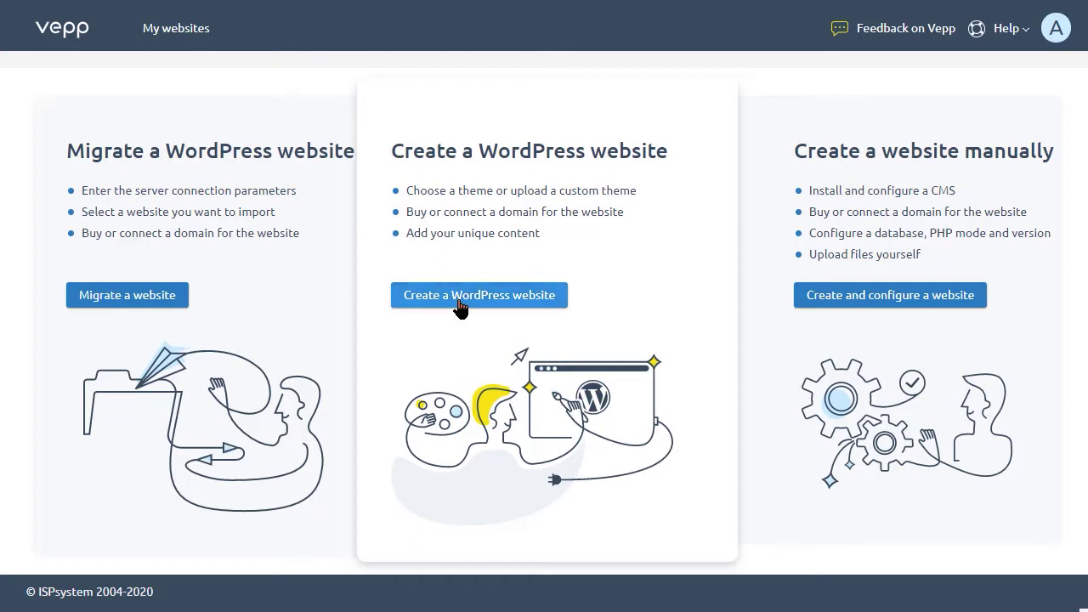
Step: Look over the Vepp-recommended WordPress themes and the website migration option, and return to the website creation choices
left_click(458, 302)
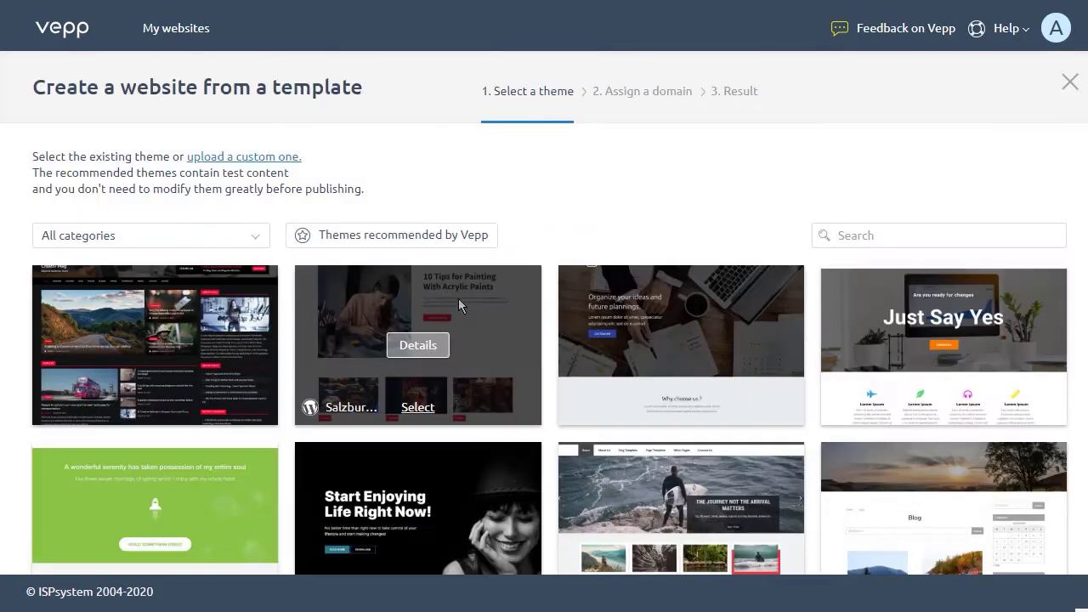
left_click(464, 245)
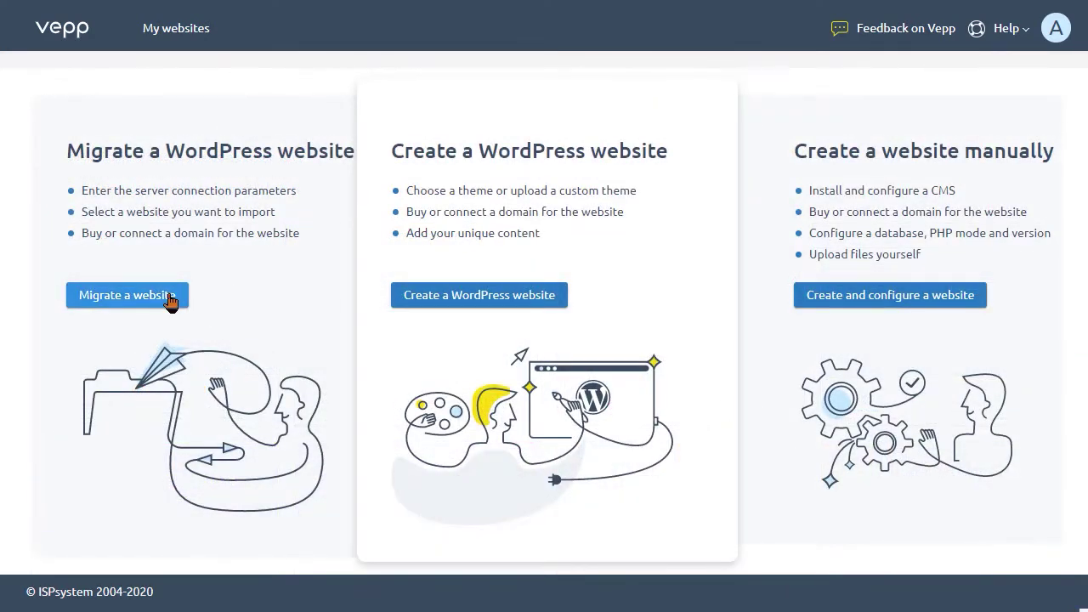
left_click(170, 298)
left_click(69, 34)
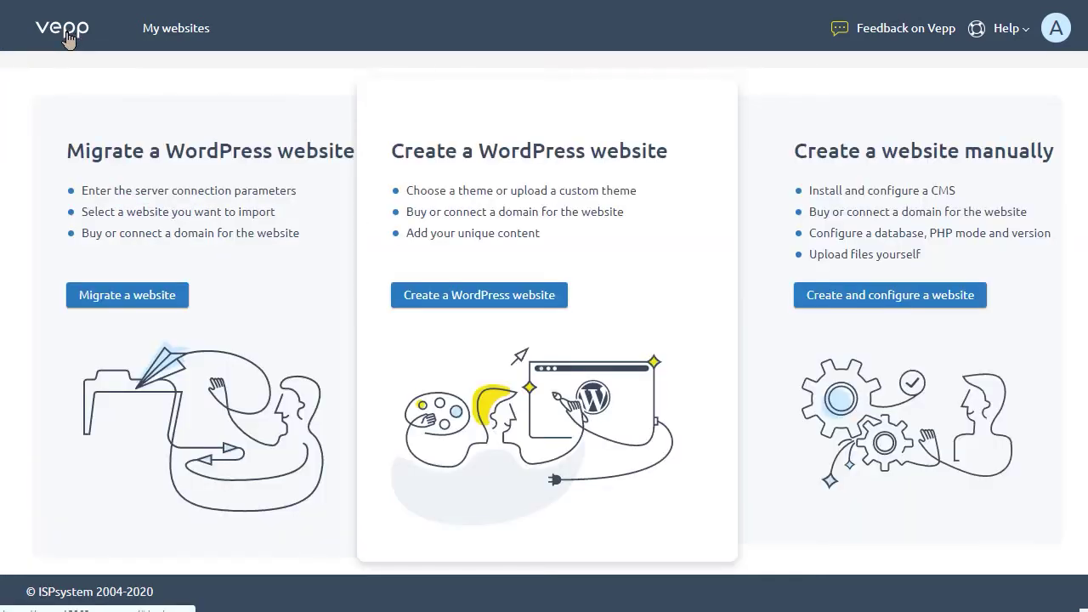
Step: Create the website example.com manually with CMS WordPress 5.4.1 in the directory www/example.com
left_click(859, 303)
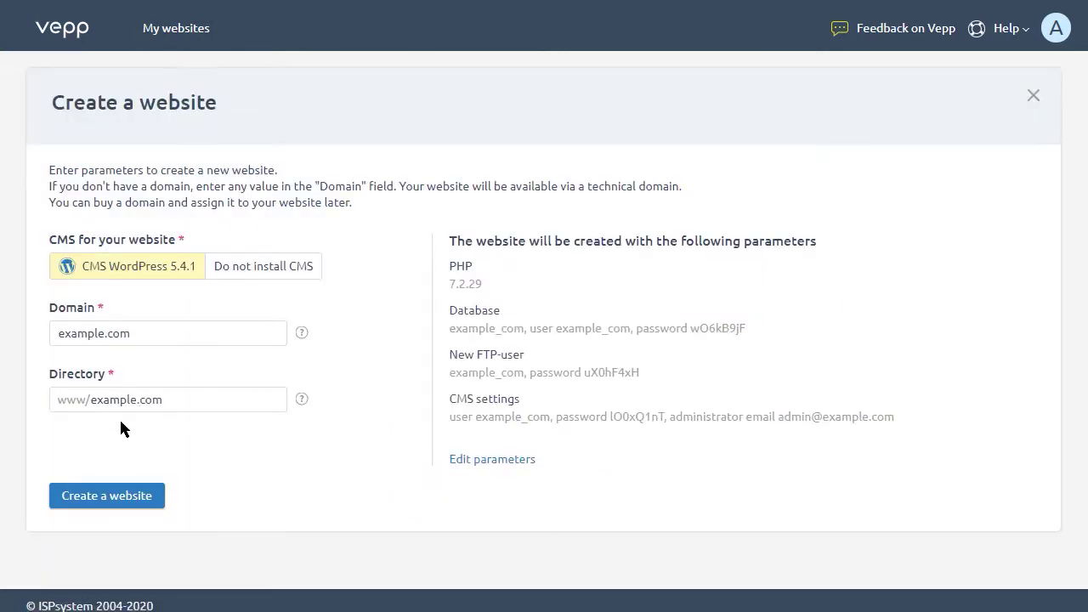
left_click(70, 501)
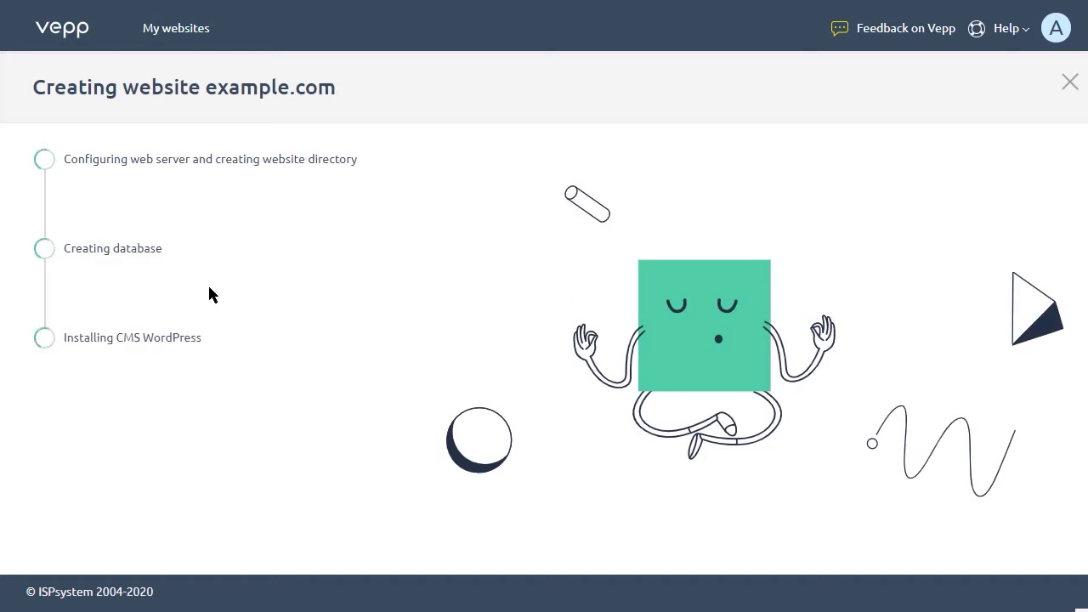
Step: Open vepp.online from the list of websites and create a backup on local storage with automatic backups enabled
left_click(172, 33)
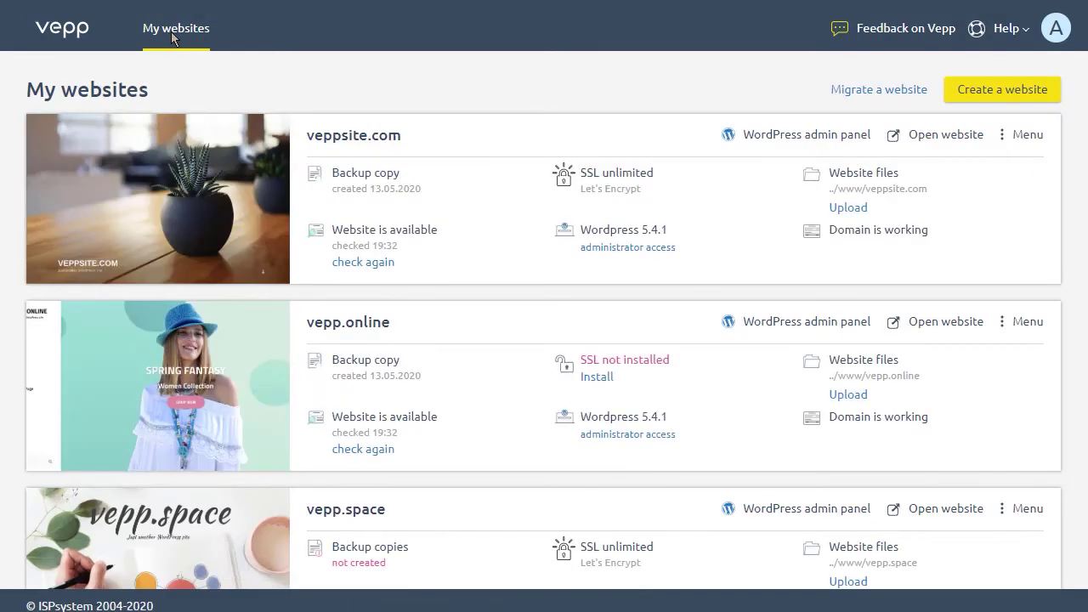
left_click(323, 332)
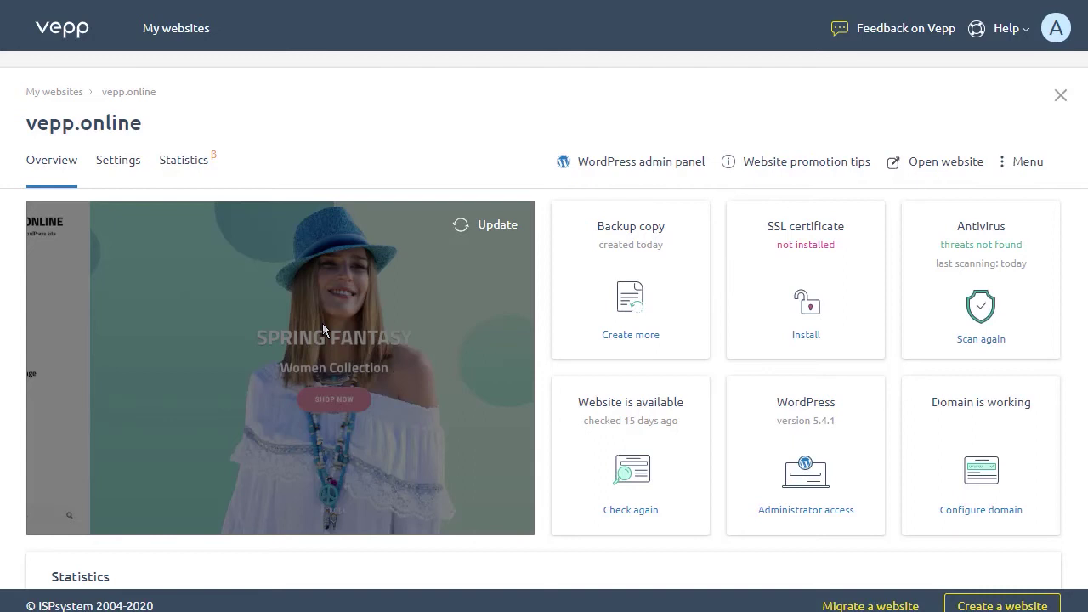
left_click(629, 335)
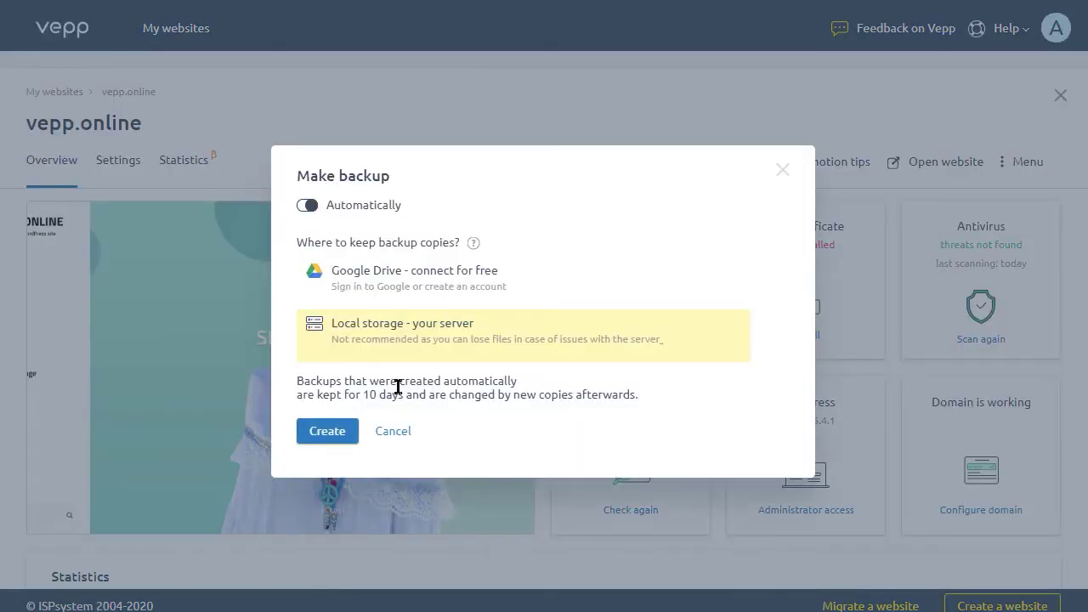
left_click(340, 432)
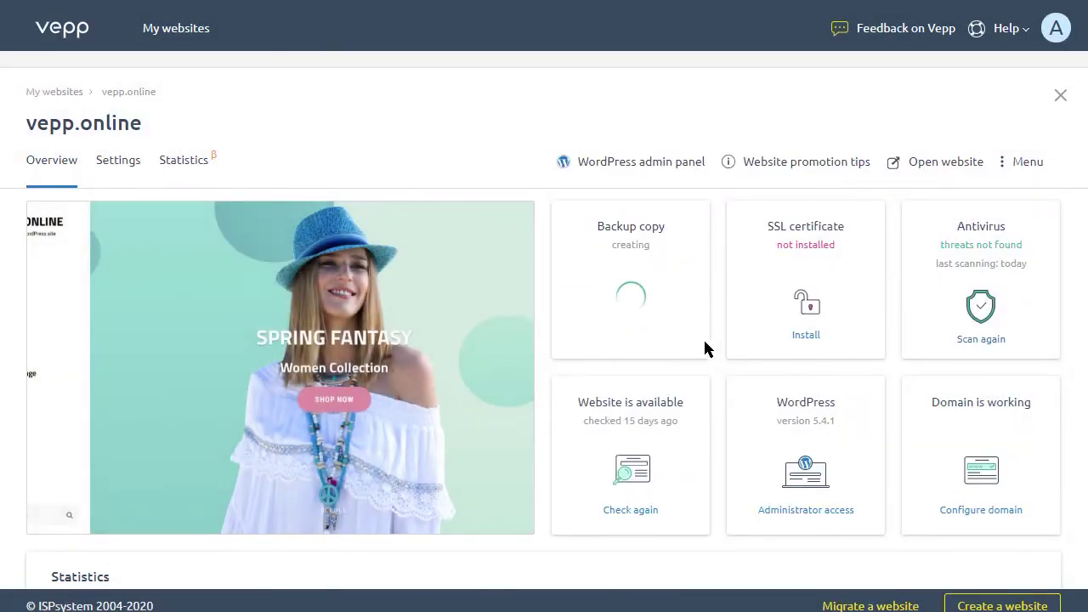
Step: Issue and activate a Let's Encrypt SSL certificate named vepp.online_lets_encrypt_1 for the domain vepp.online
left_click(806, 335)
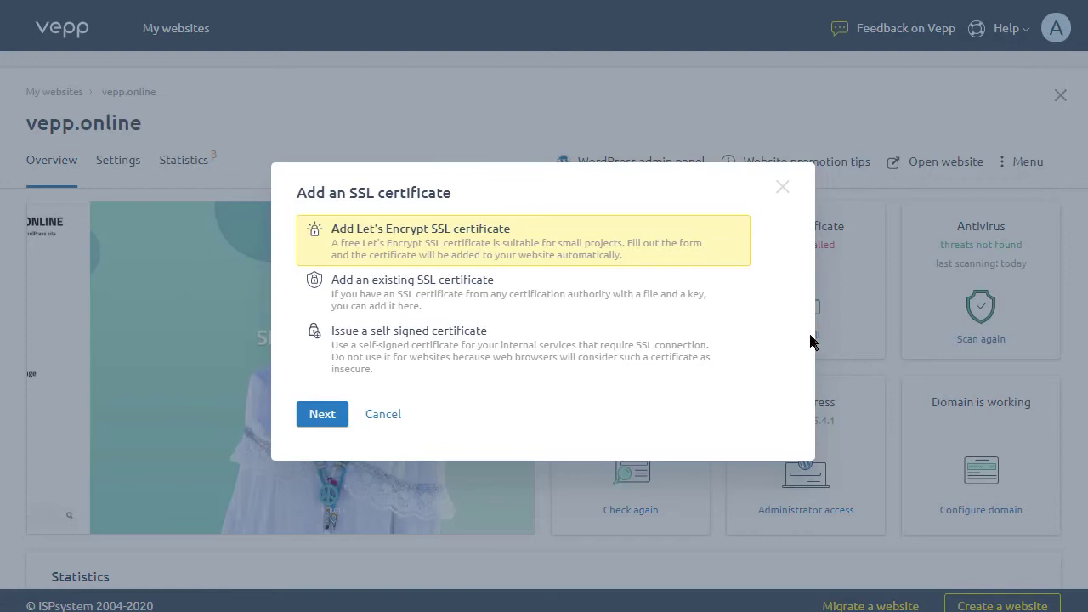
left_click(338, 414)
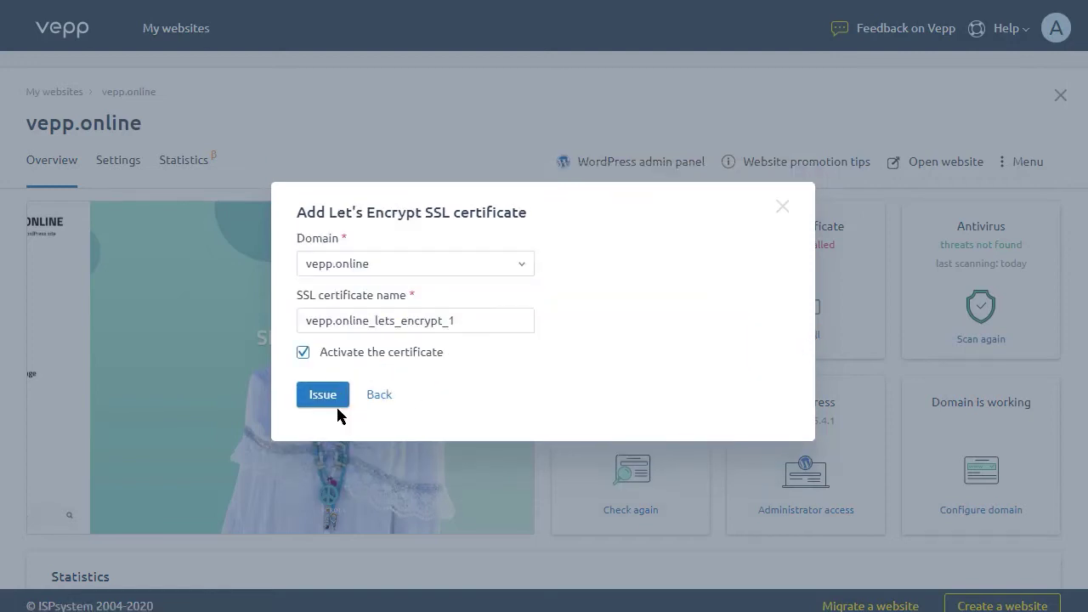
left_click(337, 406)
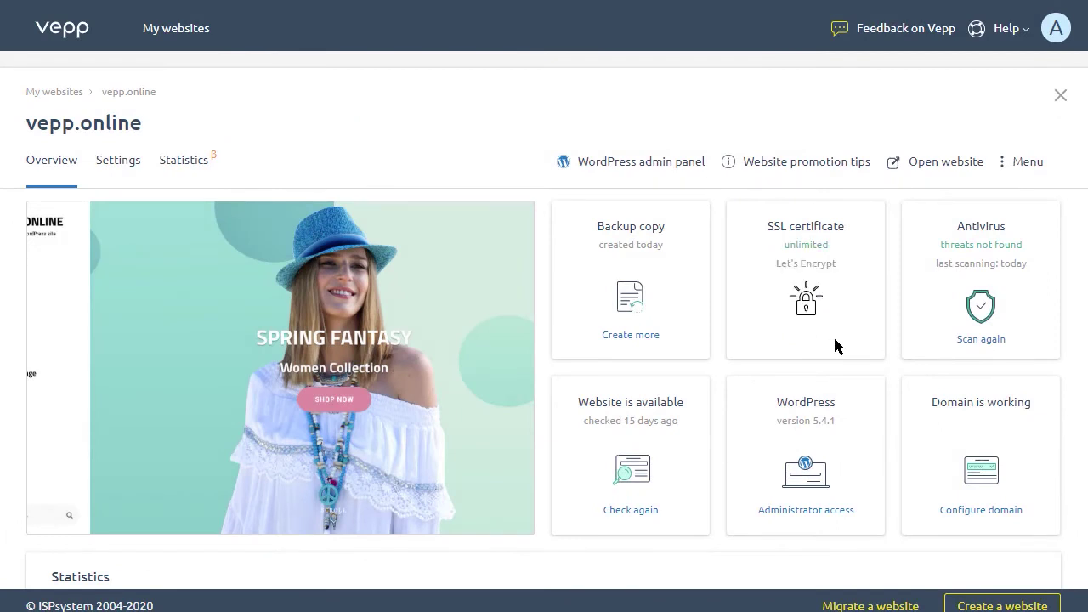
Step: Rescan vepp.online for viruses and check the website's availability again
left_click(982, 340)
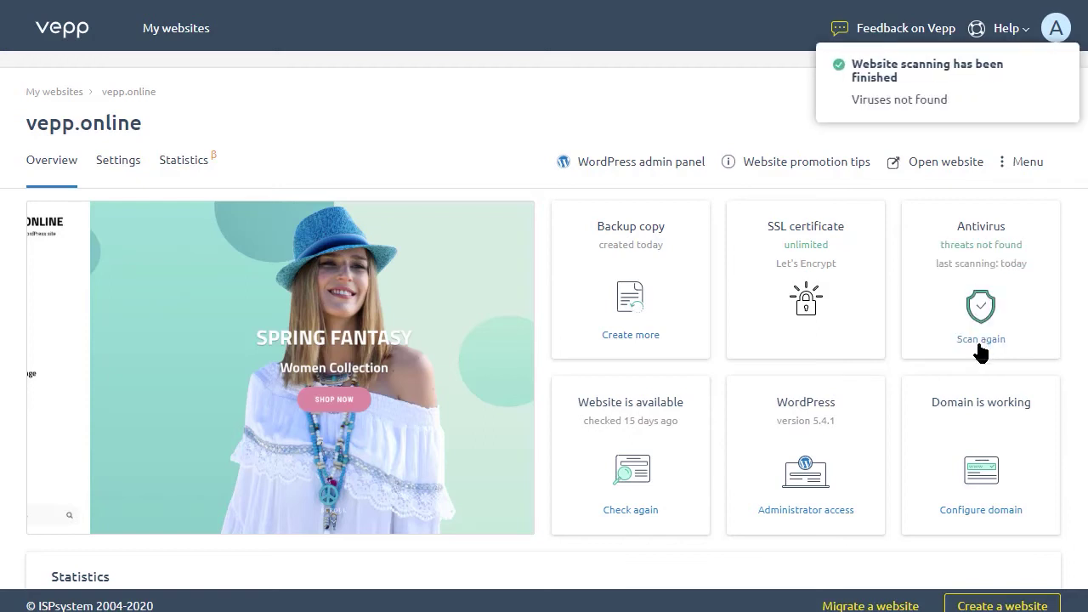
left_click(645, 513)
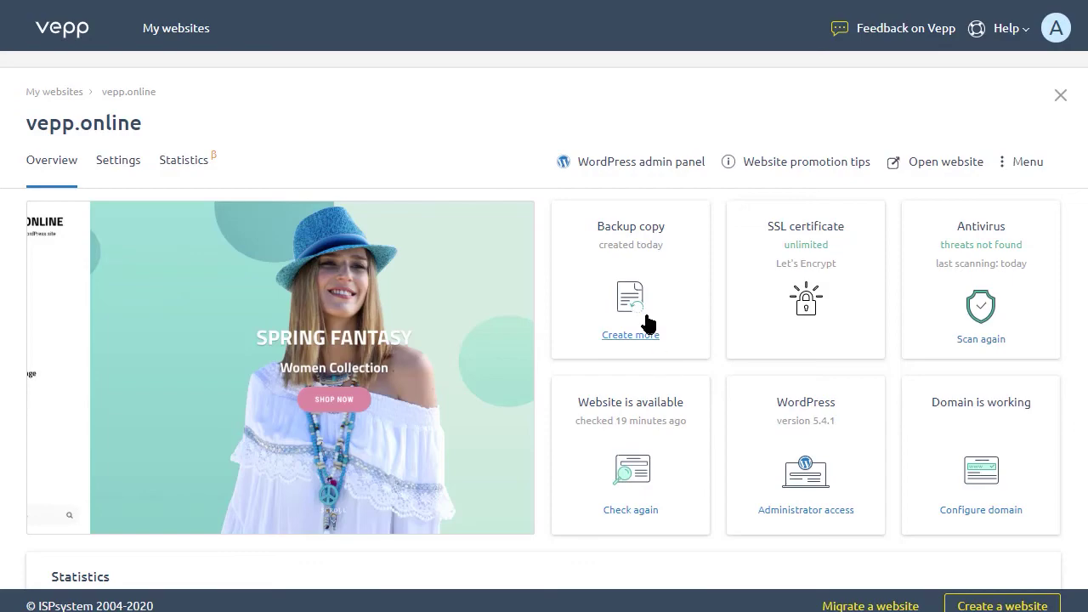
Step: Open the WordPress admin panel of vepp.online and look over its Elementor options
left_click(675, 161)
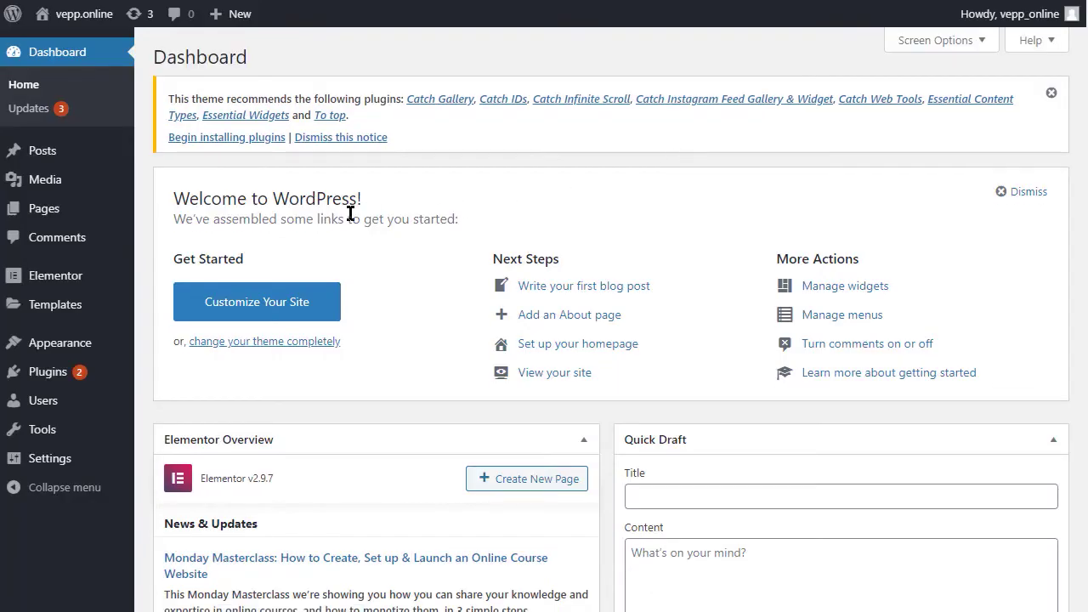
mouse_move(92, 287)
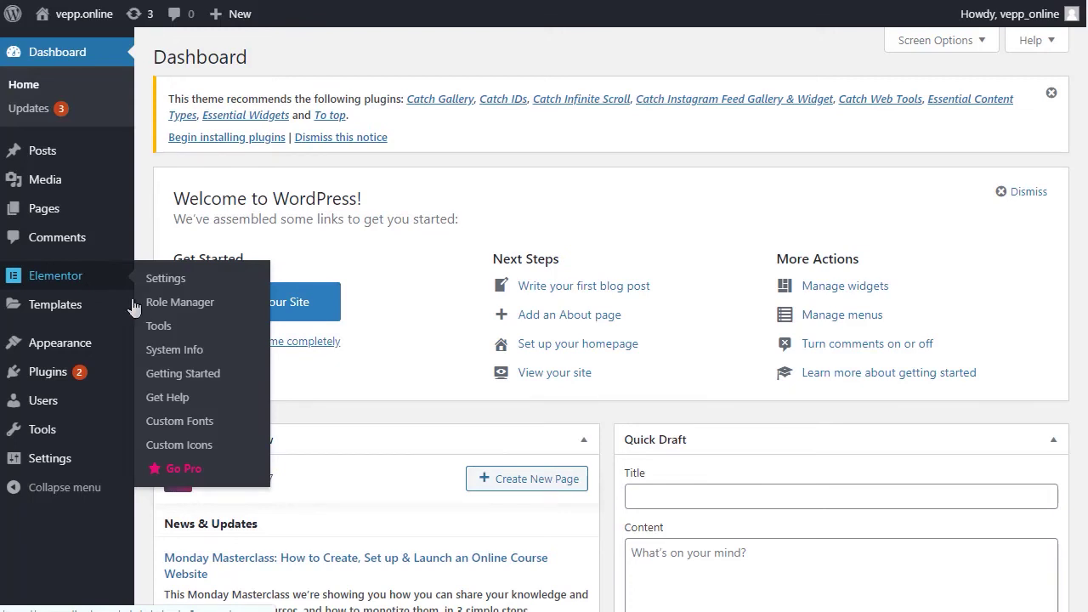
left_click(206, 390)
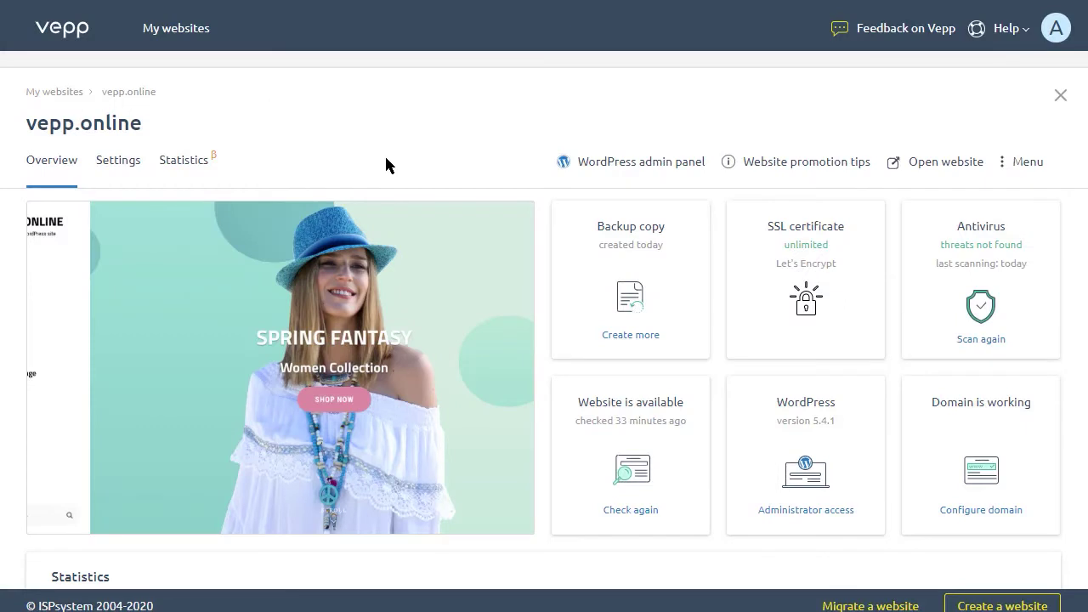
Step: Review the DNS records of vepp.online and the site's visitor statistics
left_click(970, 514)
scroll(949, 500, "down", 2)
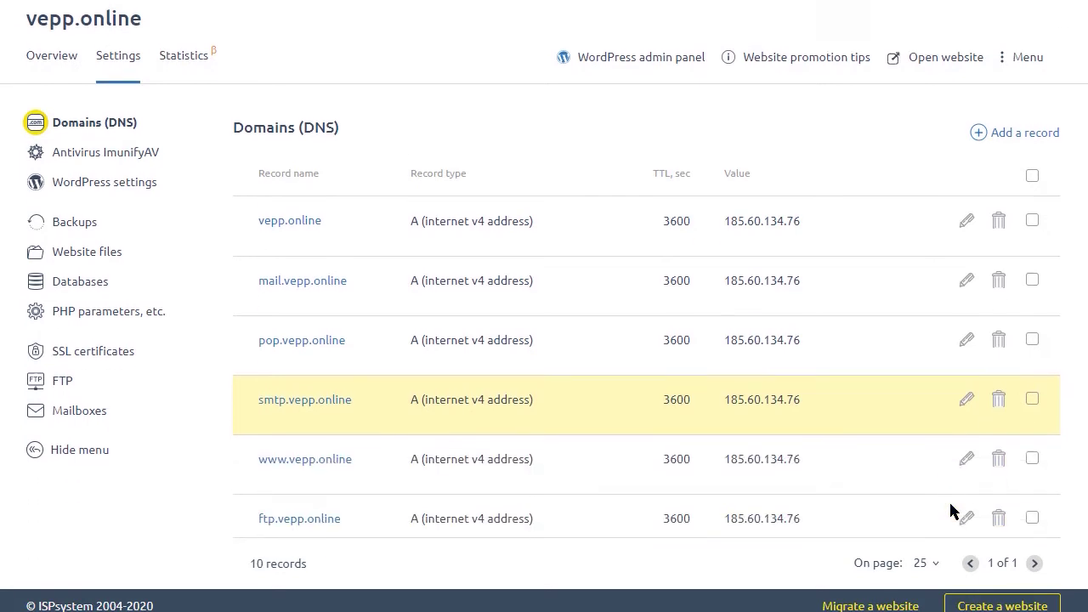
scroll(949, 500, "up", 2)
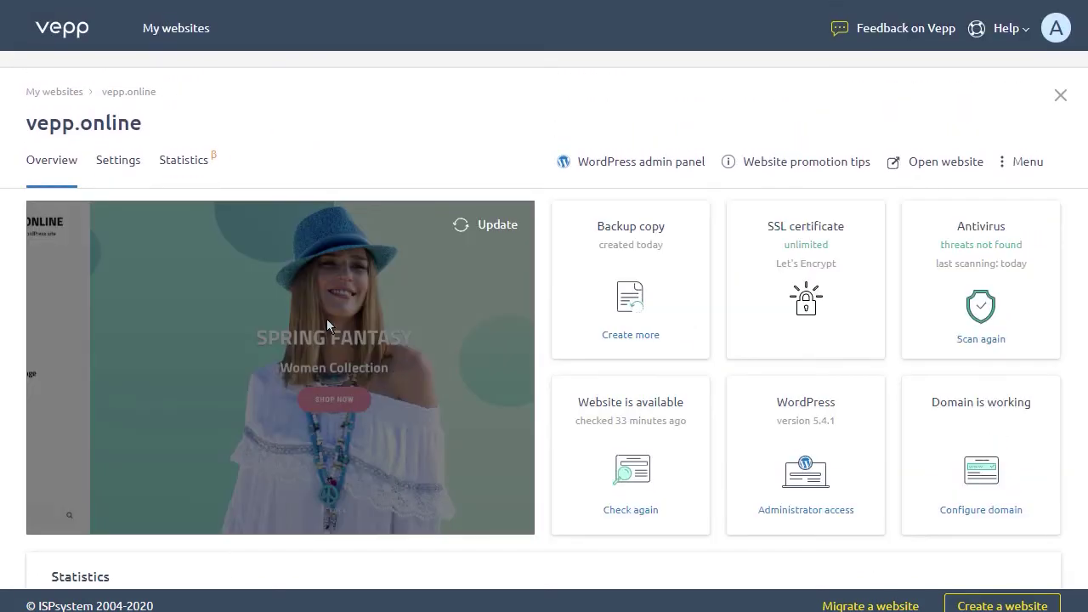
scroll(326, 319, "down", 3)
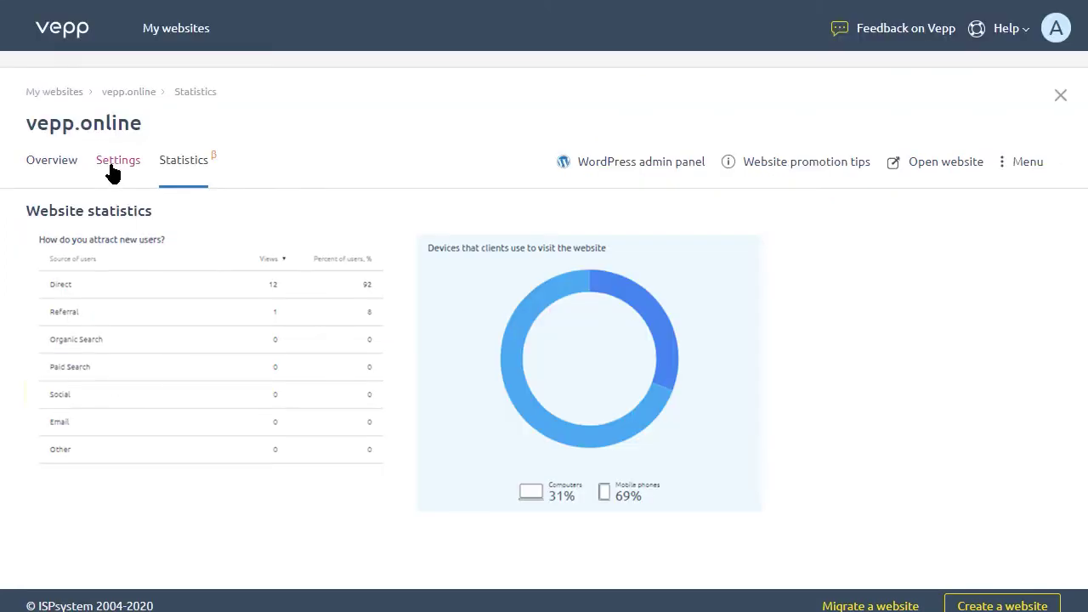
Step: Examine the backups, website files, SSL certificates and mailboxes in the settings of vepp.online
left_click(110, 169)
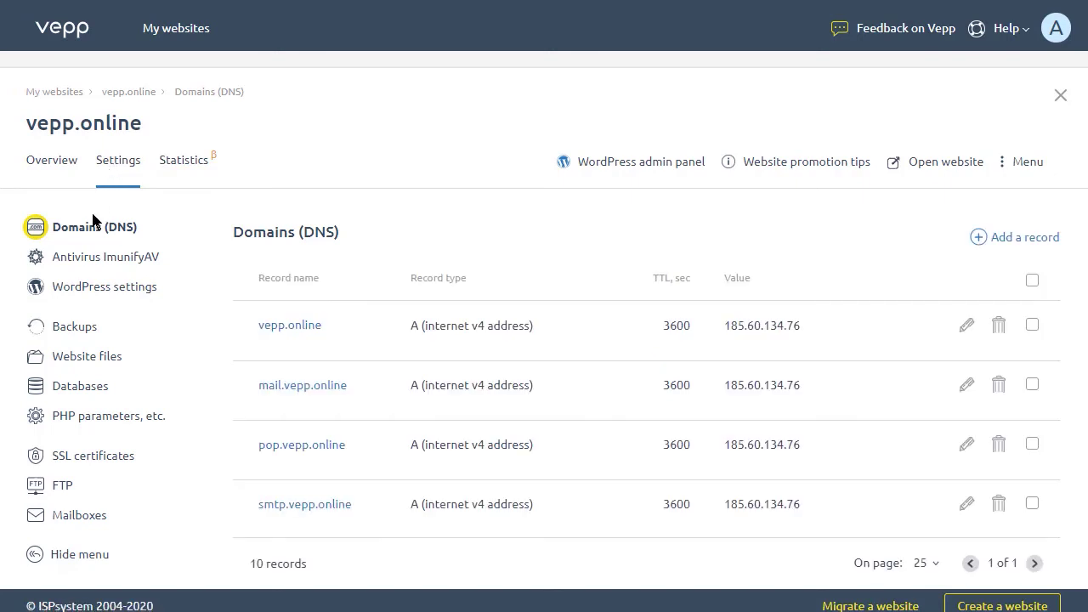
left_click(63, 329)
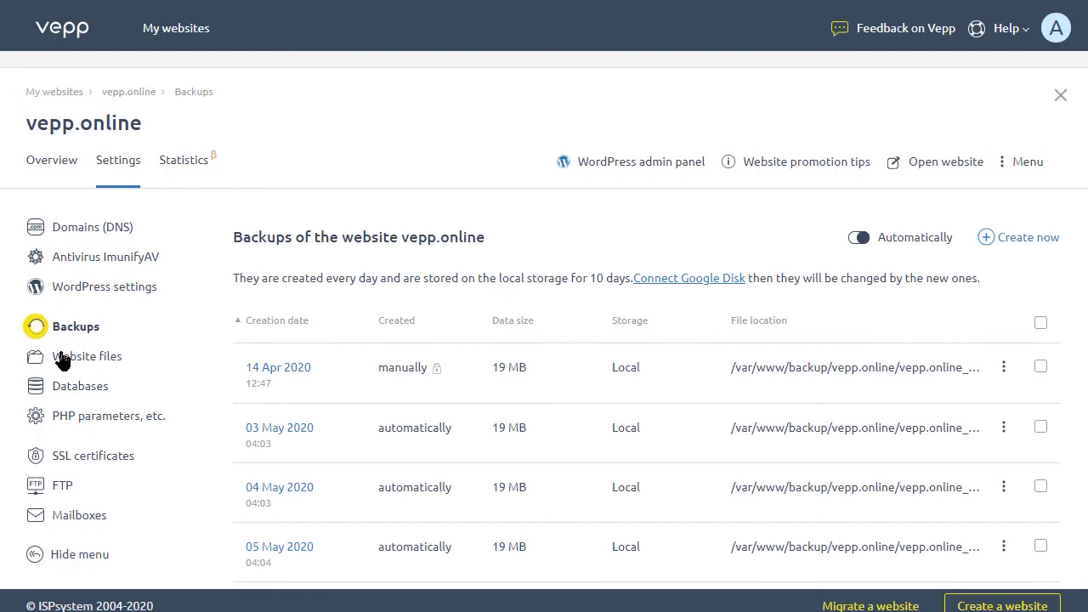
left_click(62, 360)
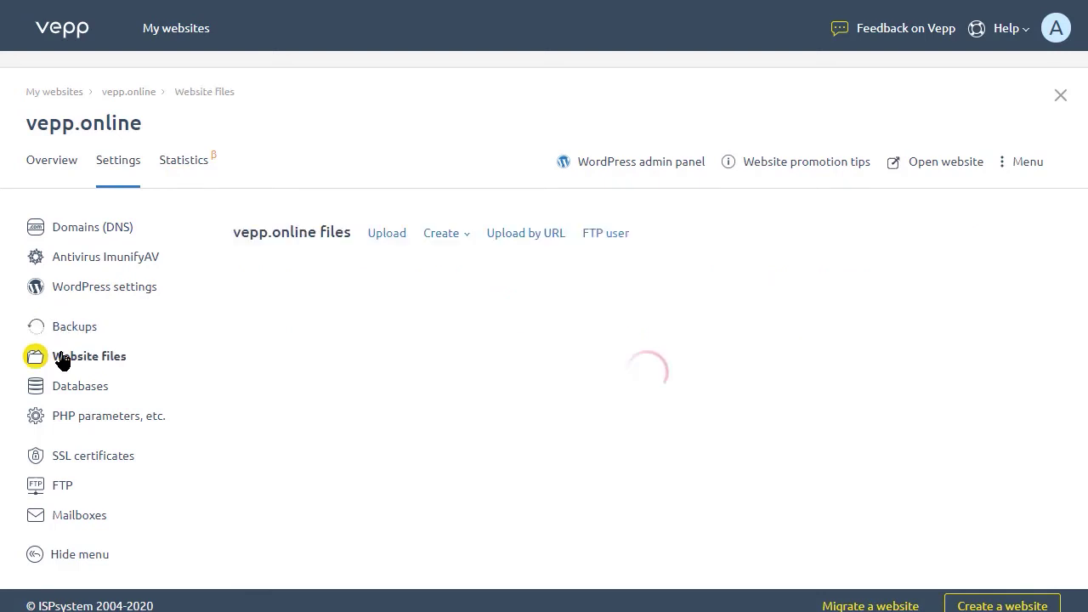
left_click(61, 461)
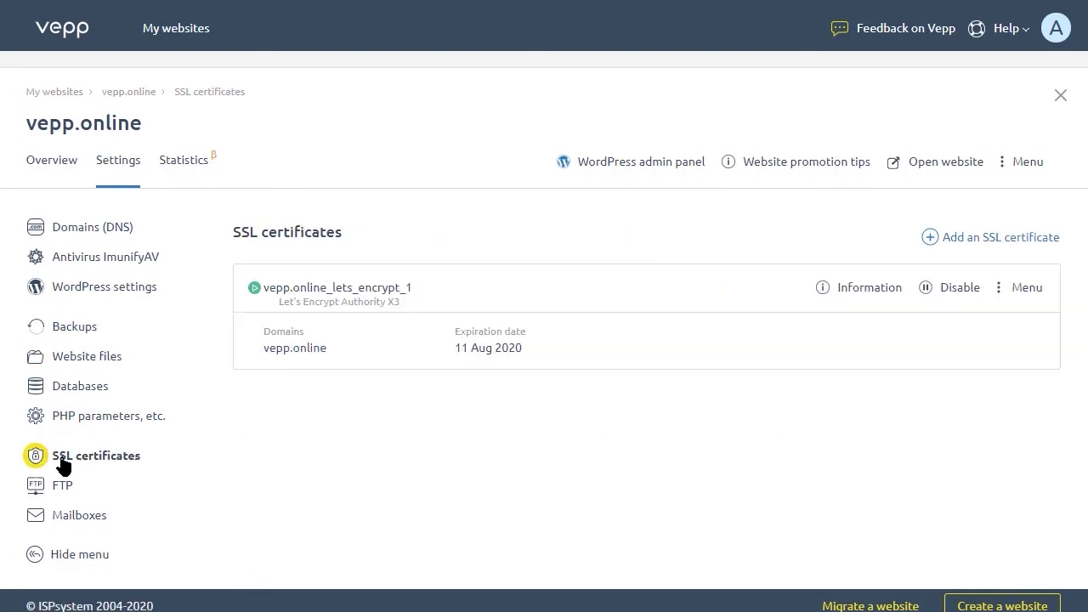
left_click(52, 529)
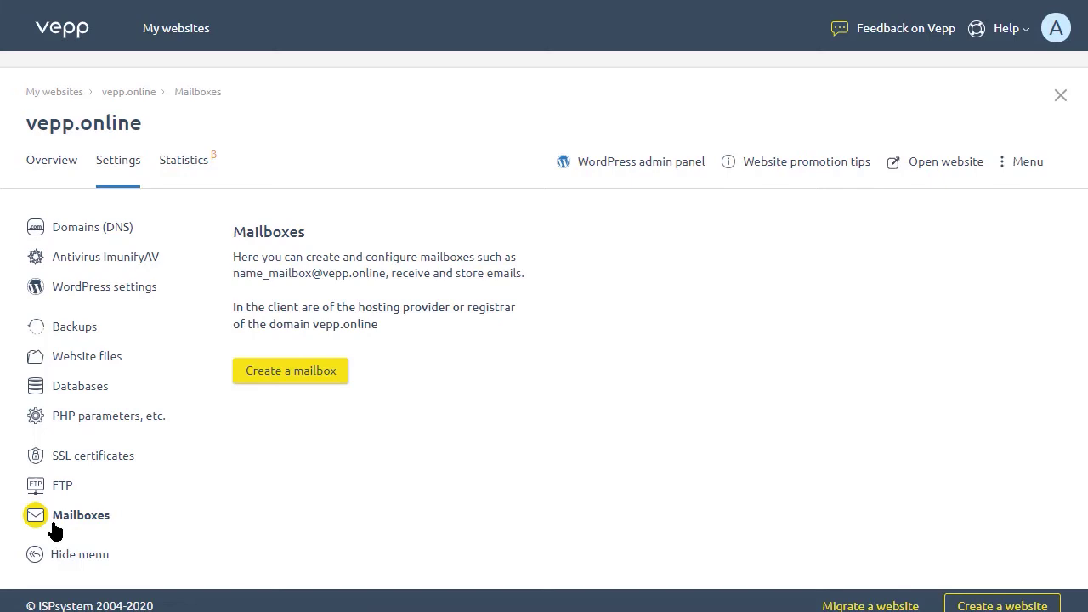
Step: Examine the domain, database, PHP and CGI, and FTP settings of vepp.online
left_click(91, 231)
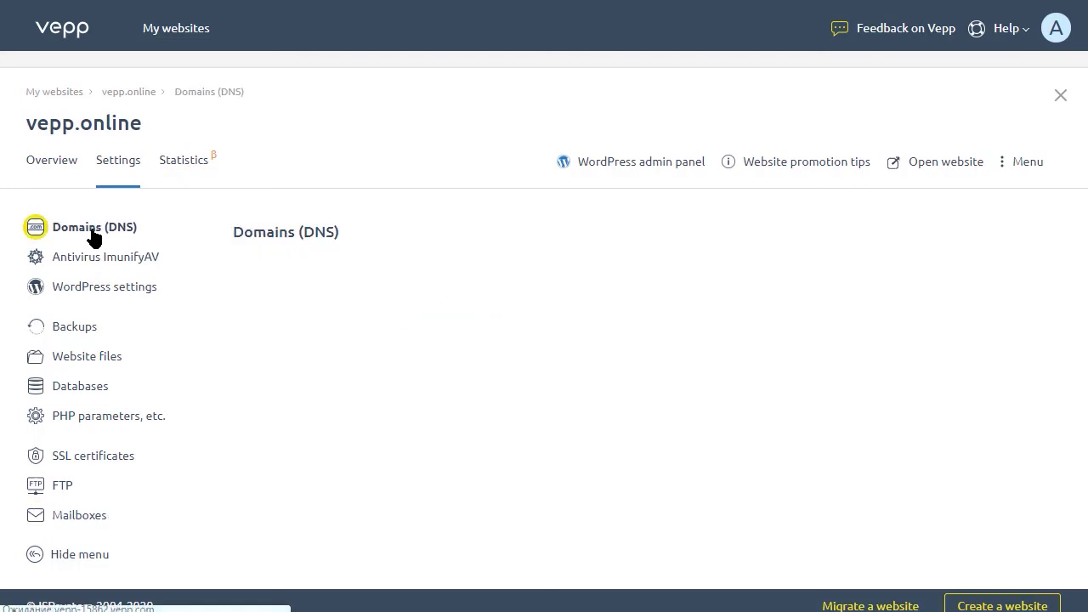
left_click(68, 392)
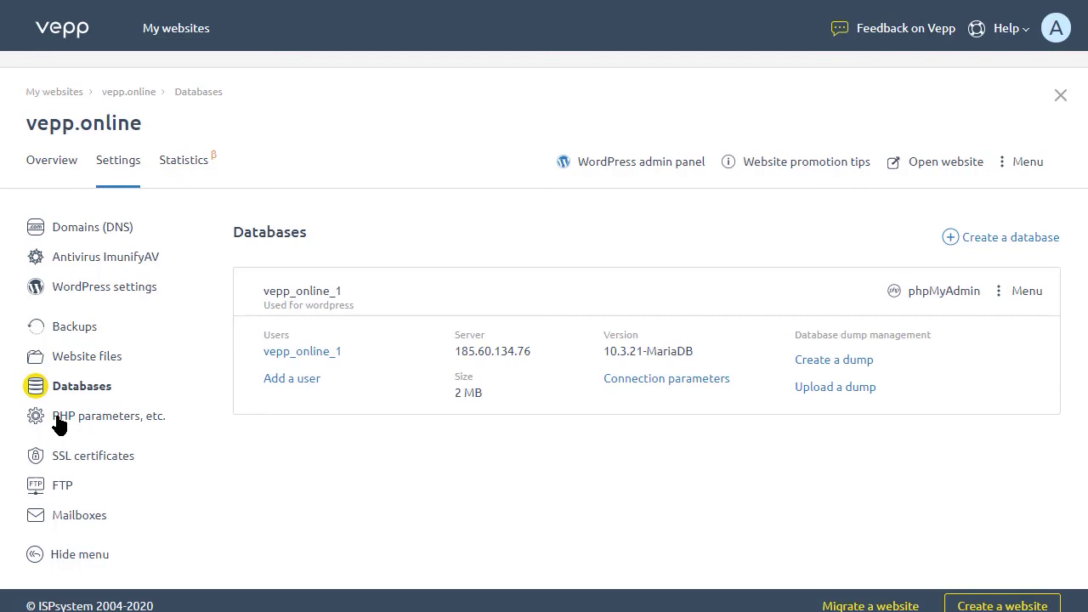
left_click(60, 420)
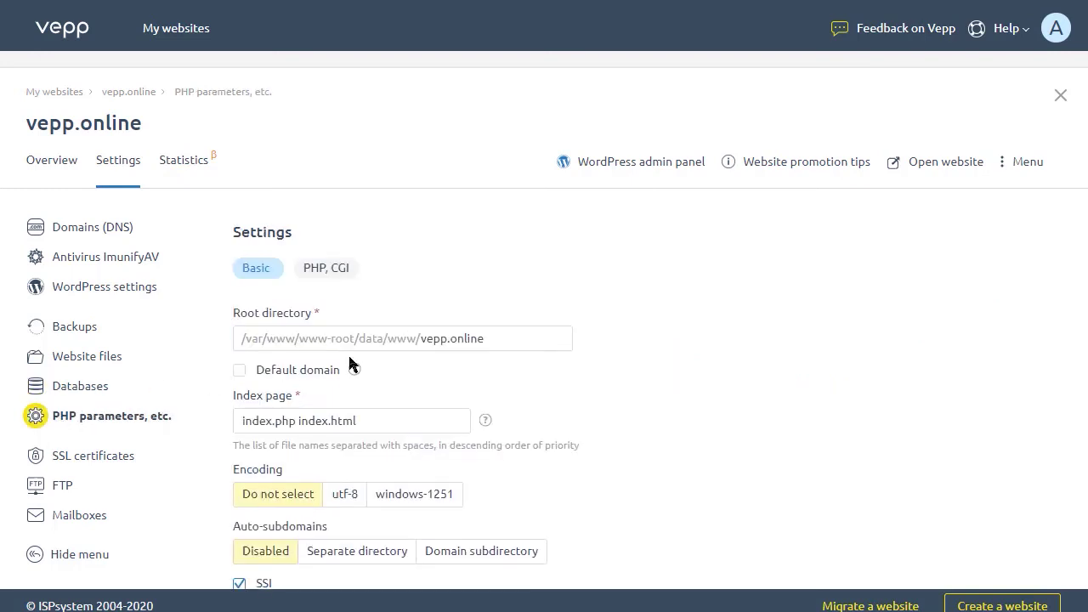
left_click(343, 269)
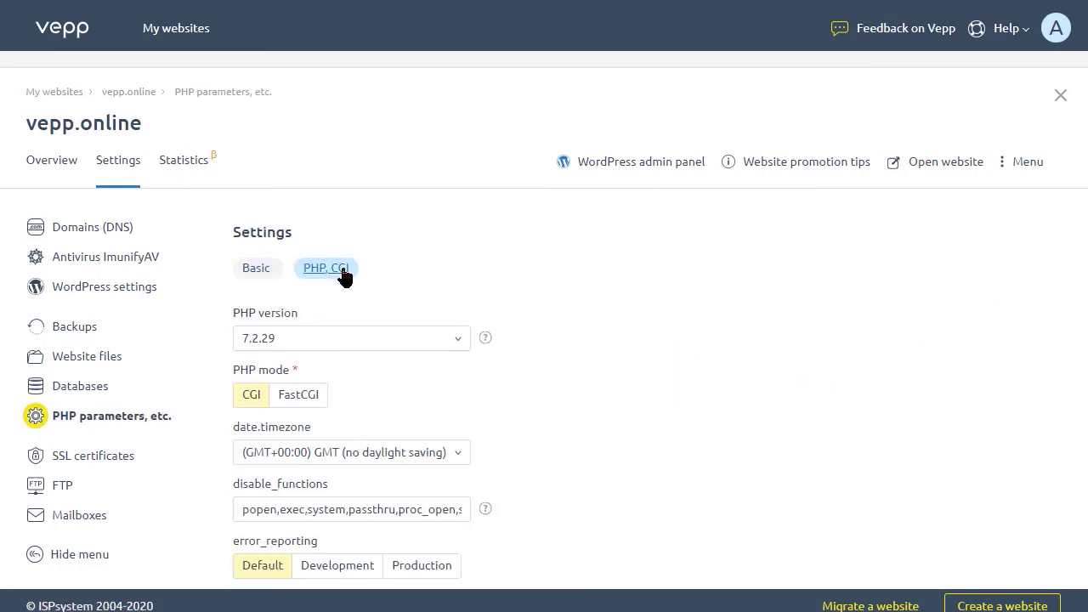
scroll(344, 274, "down", 2)
scroll(344, 276, "down", 3)
scroll(344, 277, "up", 5)
left_click(54, 495)
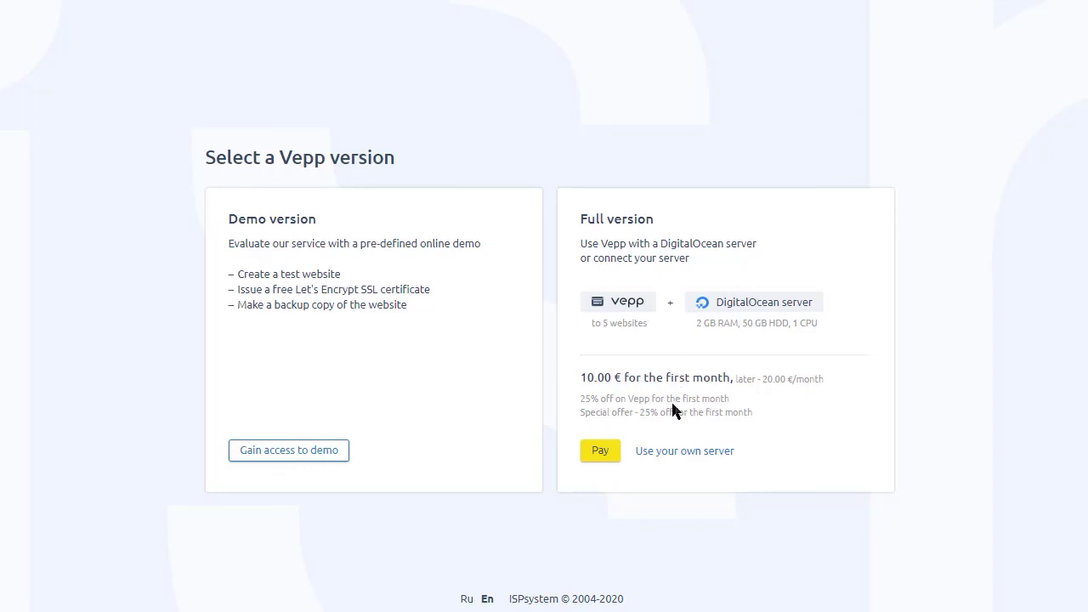
Step: Choose to use your own server for the full Vepp version, and view the contact form on the Vepp homepage
left_click(662, 455)
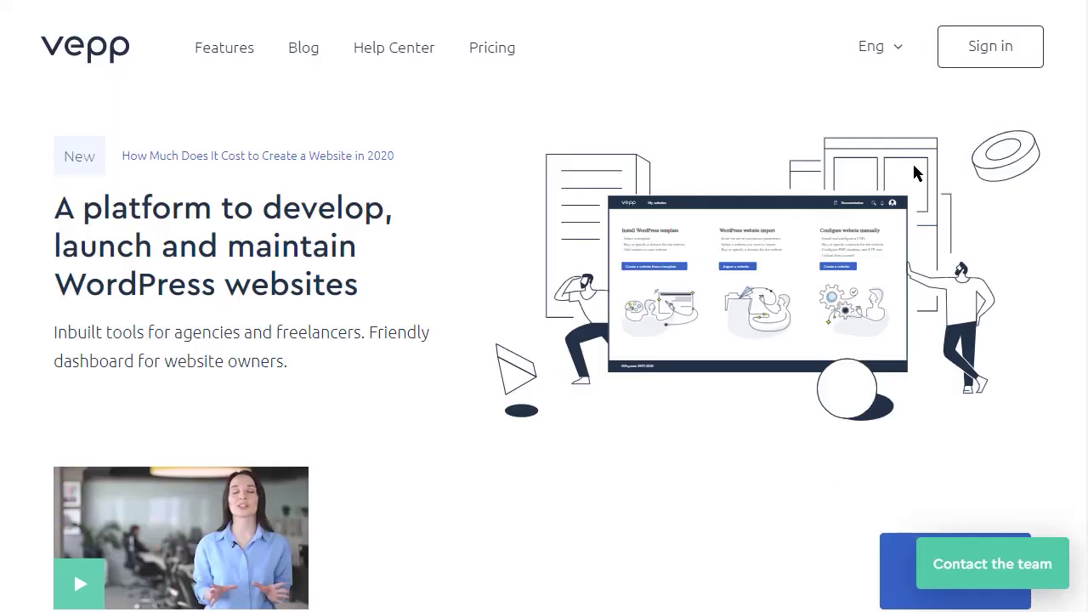
scroll(987, 566, "down", 5)
left_click(986, 565)
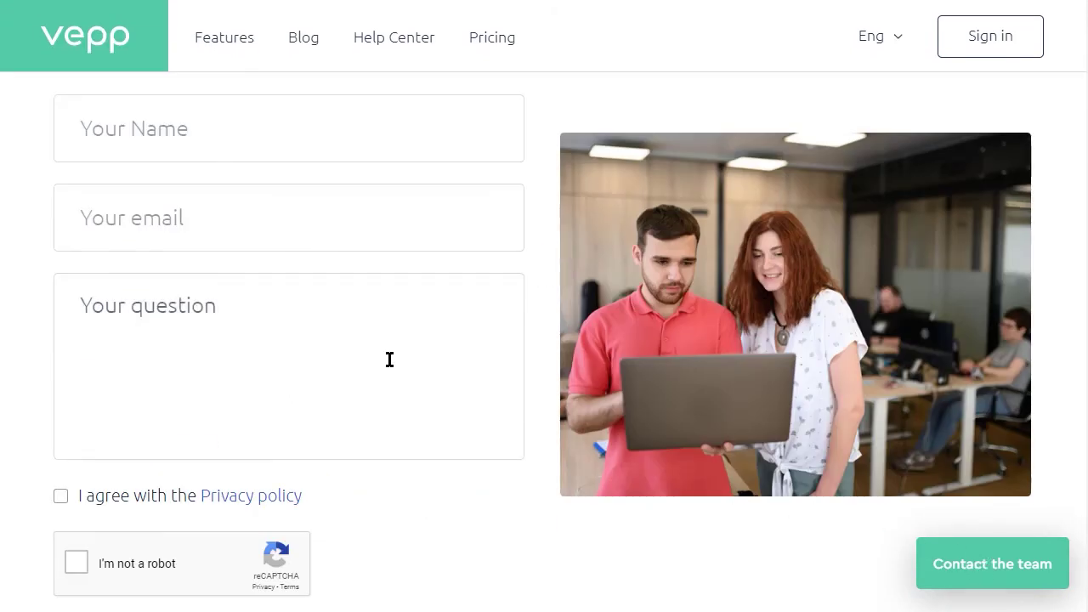
scroll(393, 365, "up", 1)
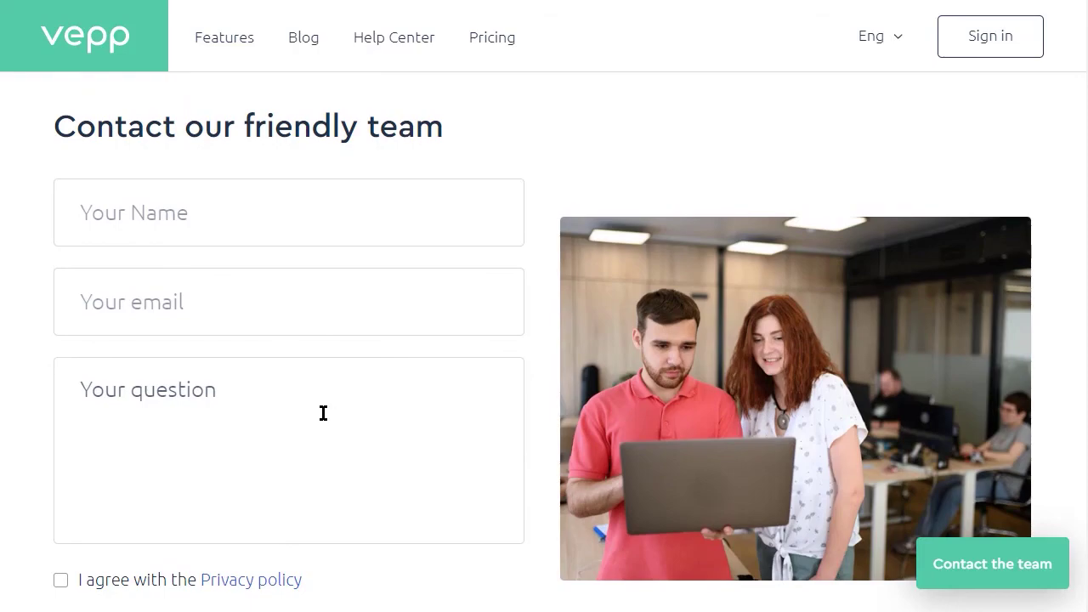